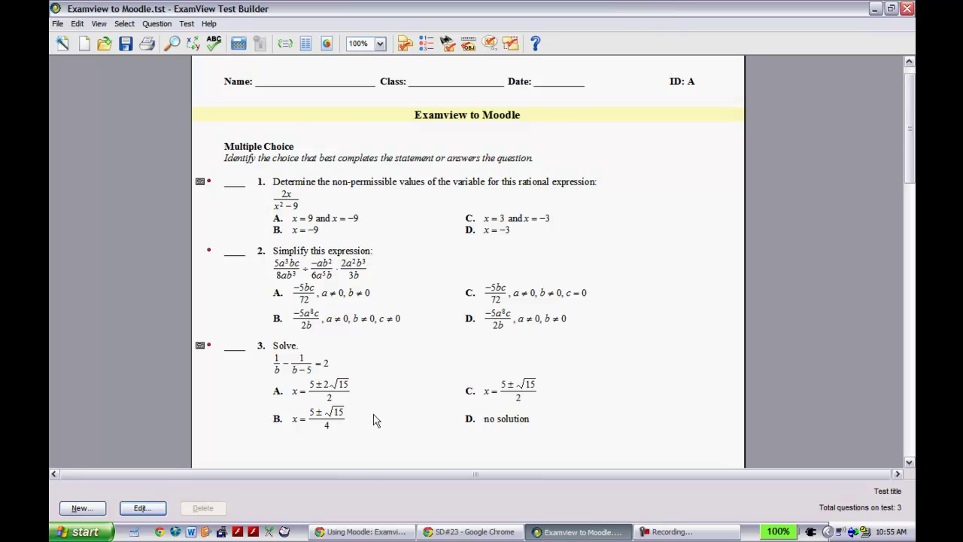
Switch to the browser showing the moodle.org 'Examview to Moodle problem' forum thread
click(361, 531)
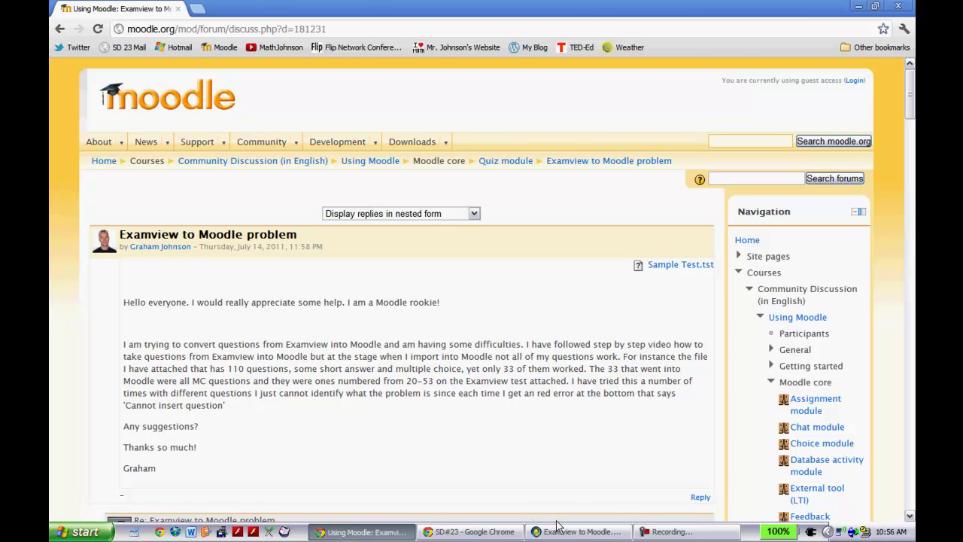
Export the ExamView test in Blackboard 6.0-7.0 format as 'Sample Quiz' on the Desktop
click(558, 531)
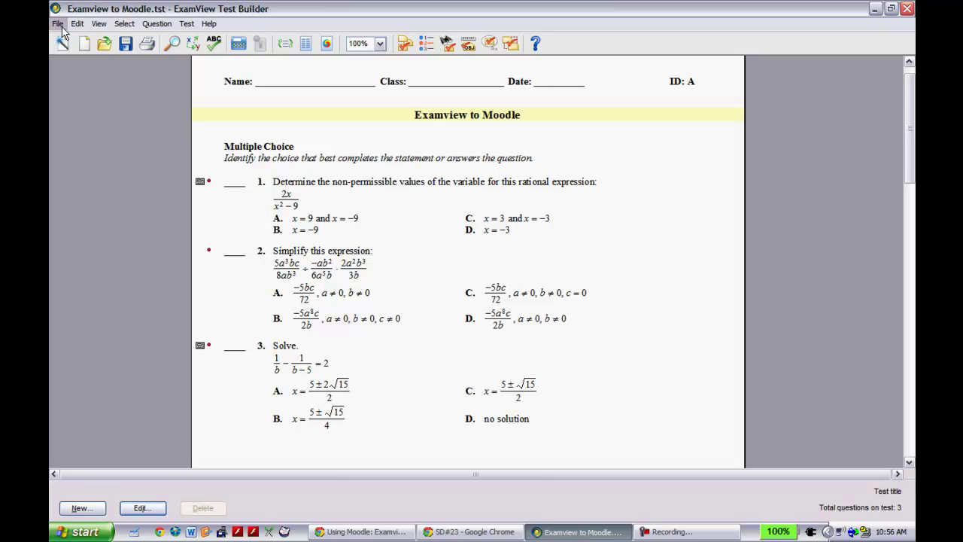
click(63, 28)
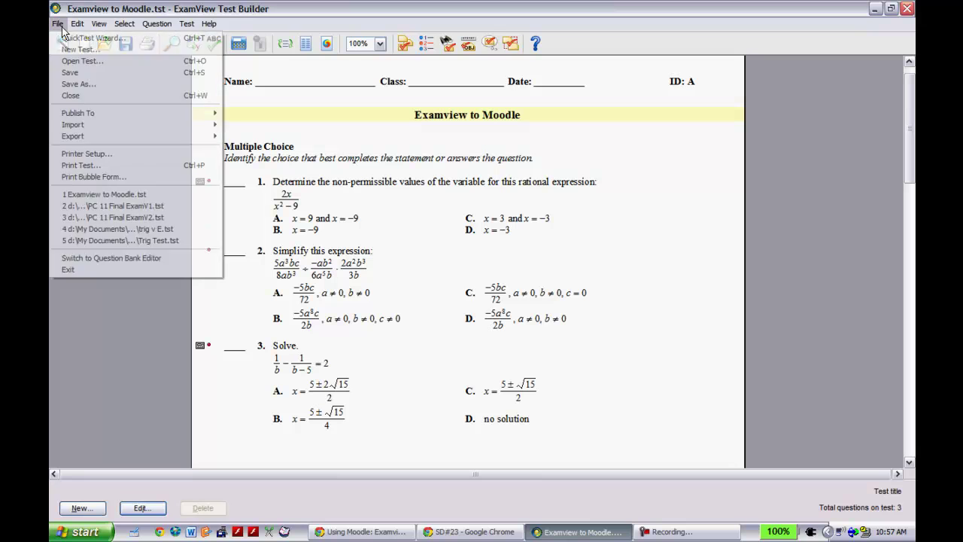
mouse_move(73, 140)
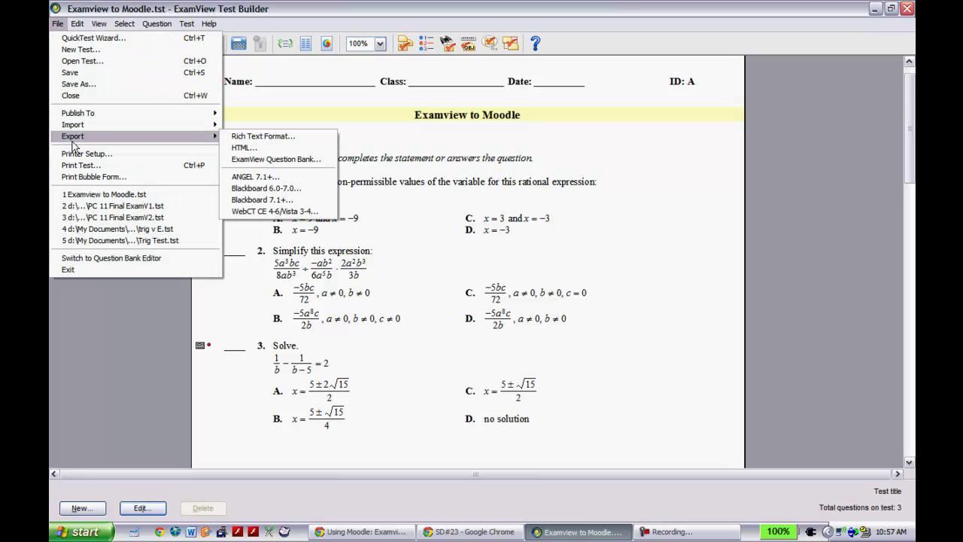
click(256, 187)
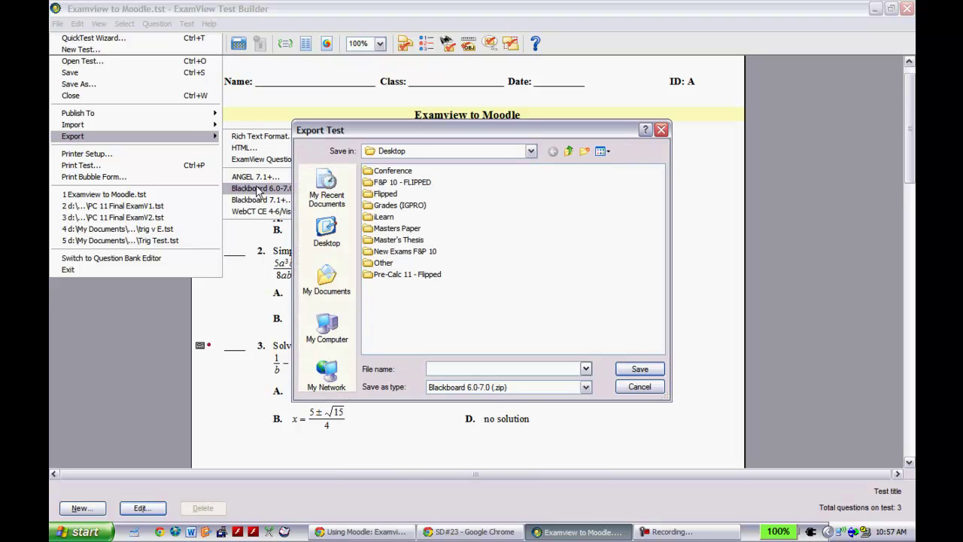
text(Sa)
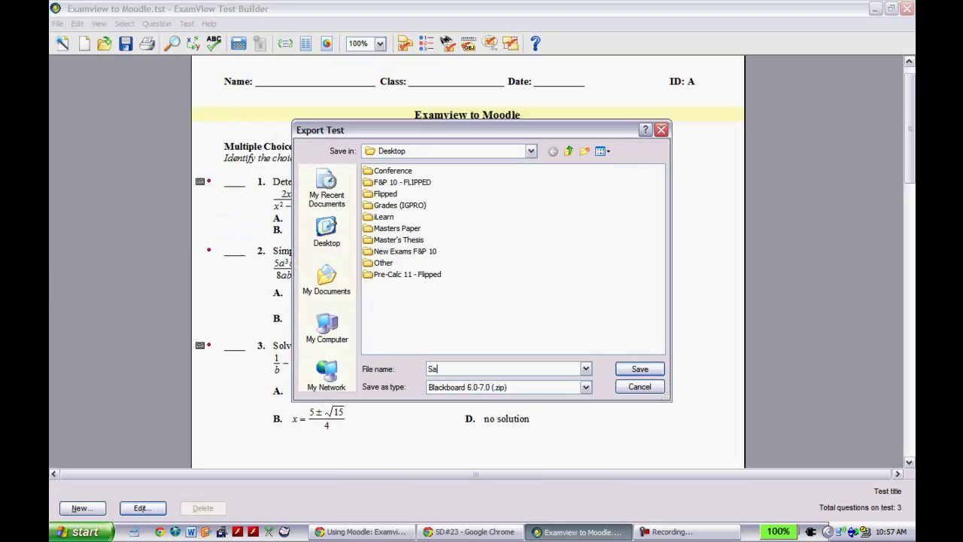
text(mple Quiz)
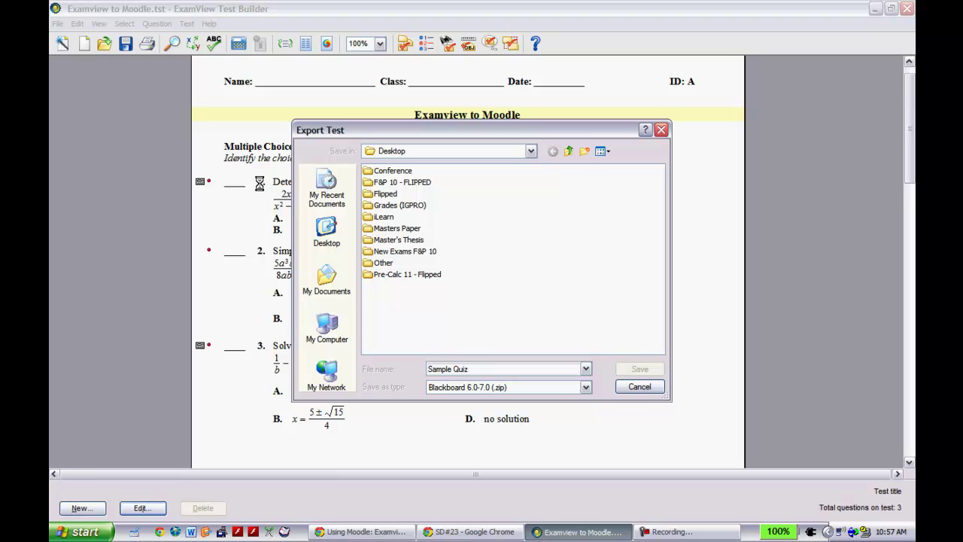
key(Return)
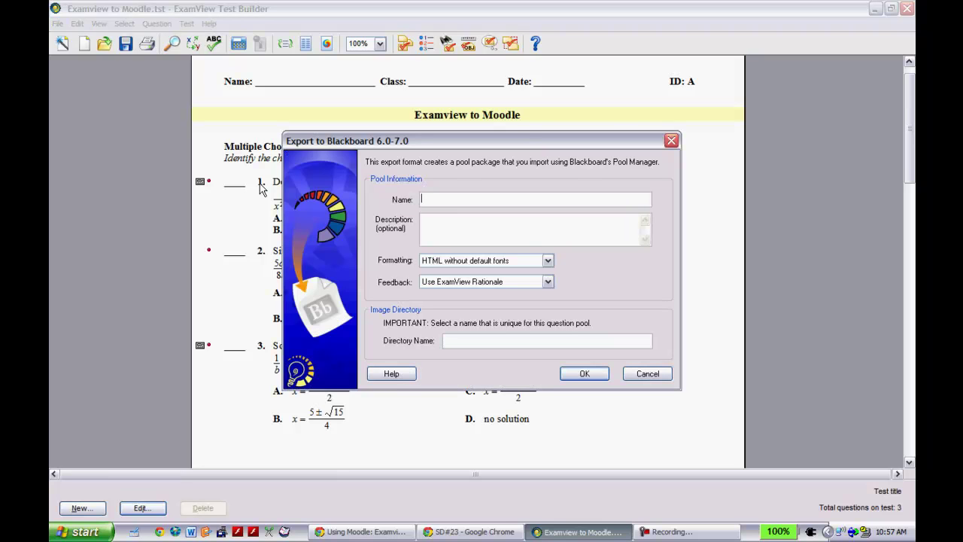
Name the pool 'Sample Quiz' with image directory 'Sample Quiz pics' and run the export
text(Sample Quiz)
key(Tab)
key(Tab)
key(Tab)
key(Tab)
text(Sample Quiz)
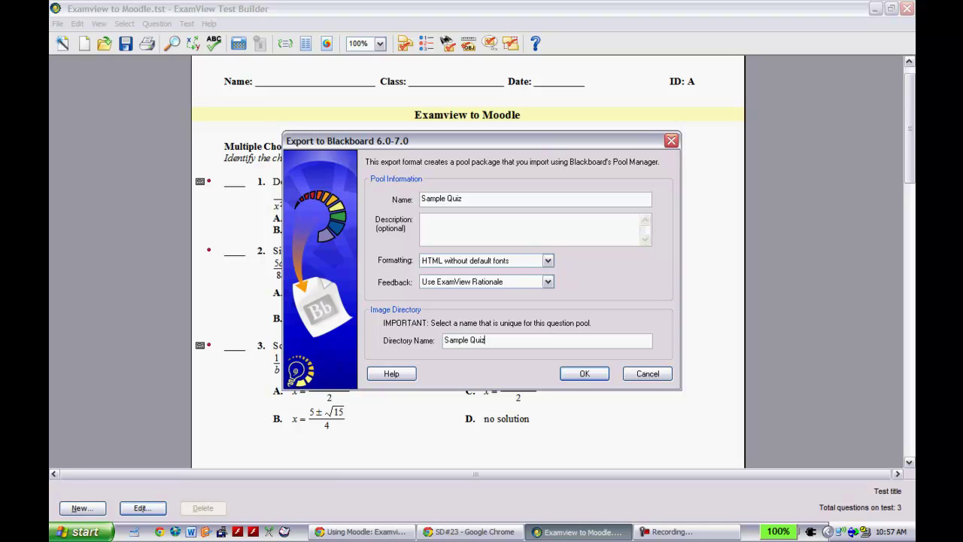
text( pics)
click(567, 374)
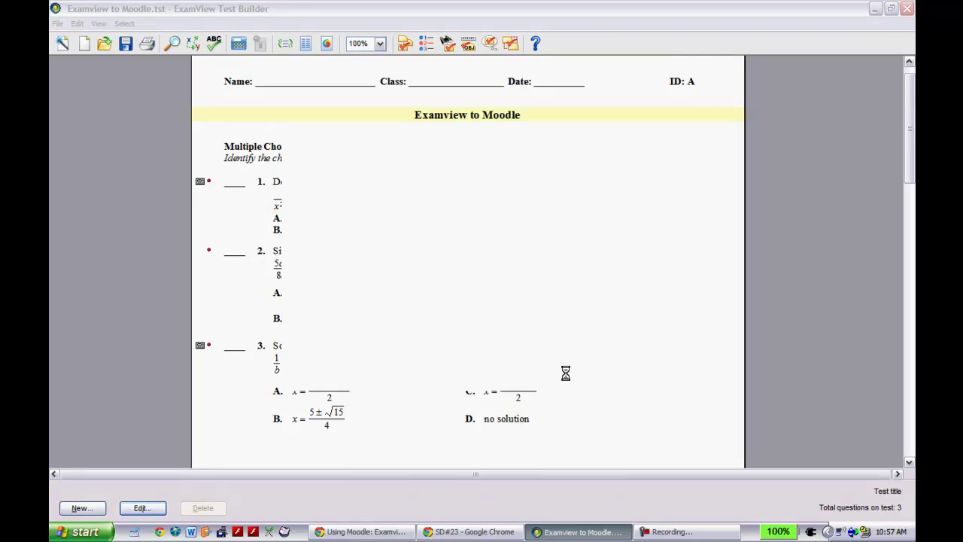
Open the Pre-Calculus 11 course on the school district Moodle site
key(alt+Tab)
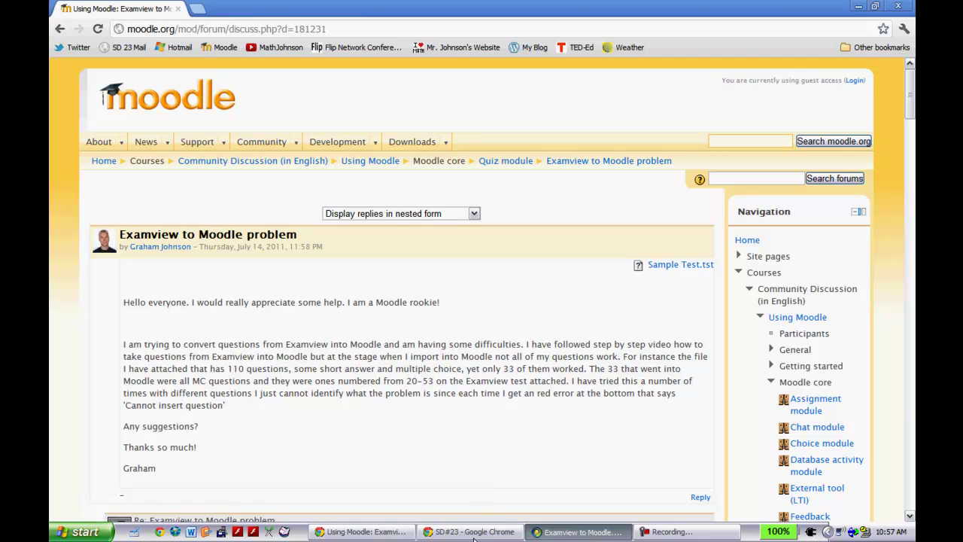
click(473, 532)
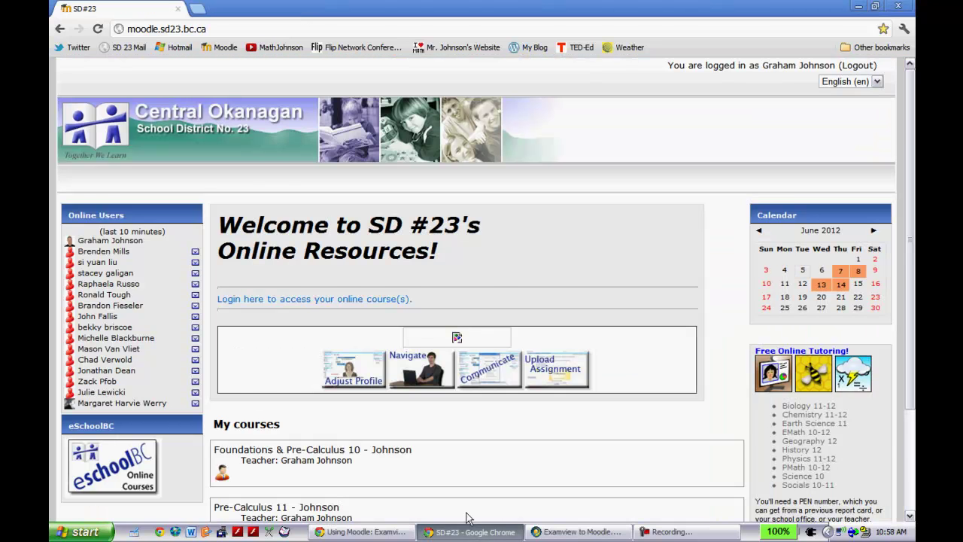
scroll(466, 517, down, 3)
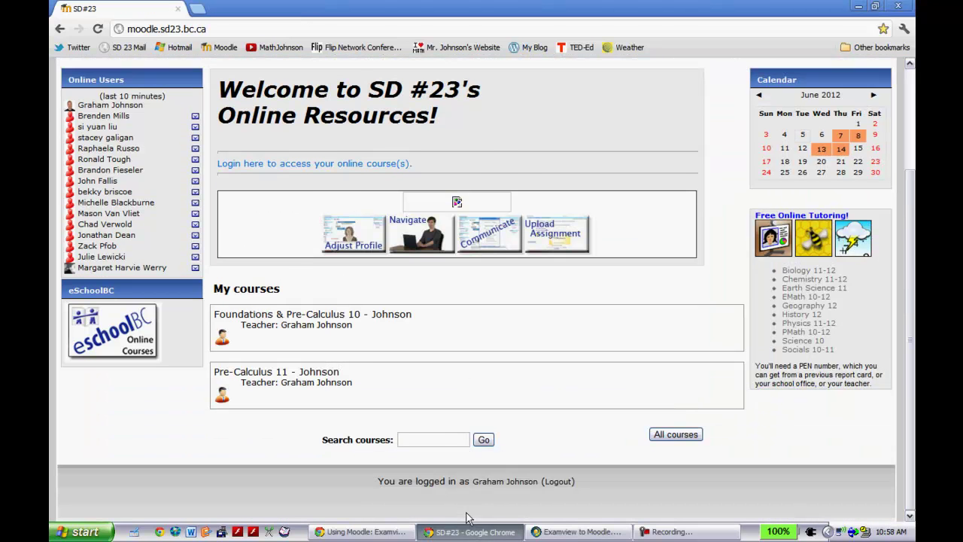
click(297, 378)
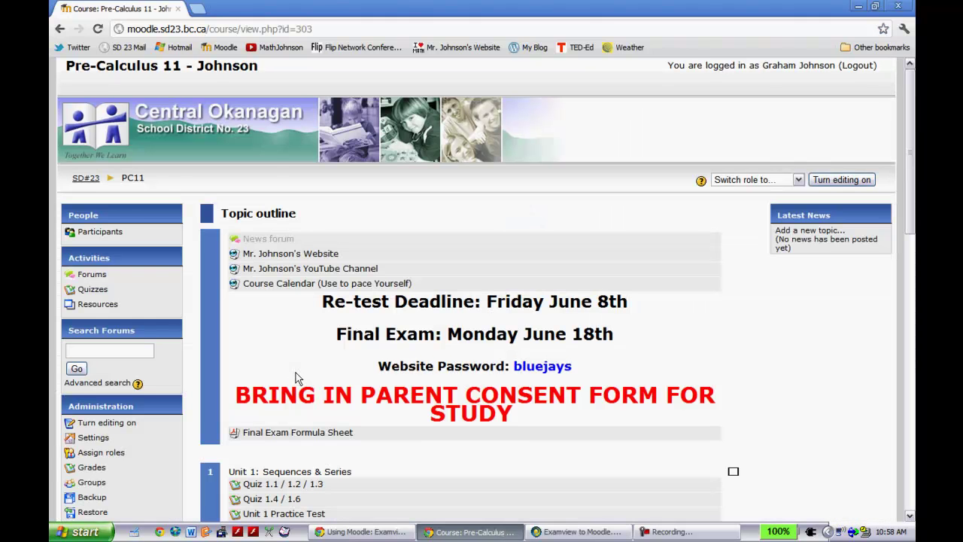
Show the empty IMPORT category in the course's question bank
scroll(296, 372, down, 5)
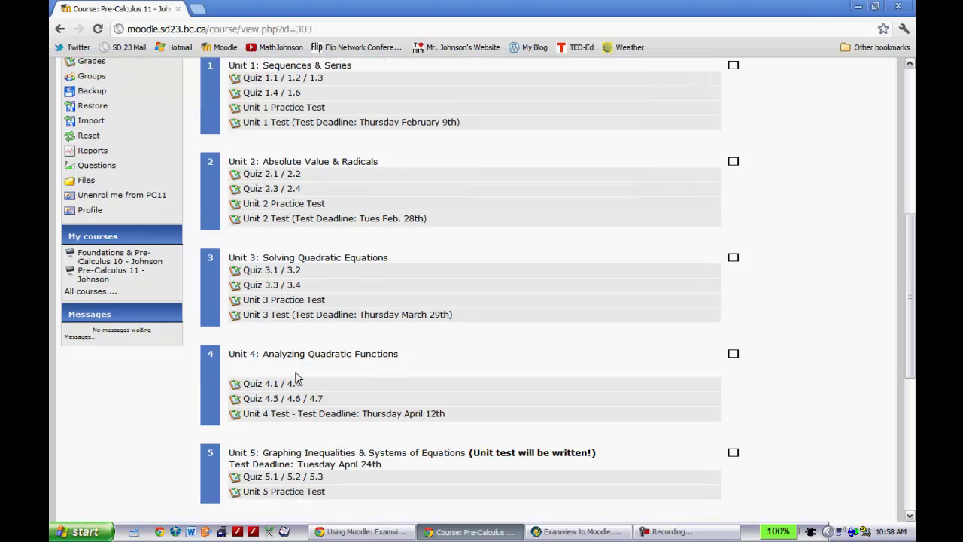
click(104, 162)
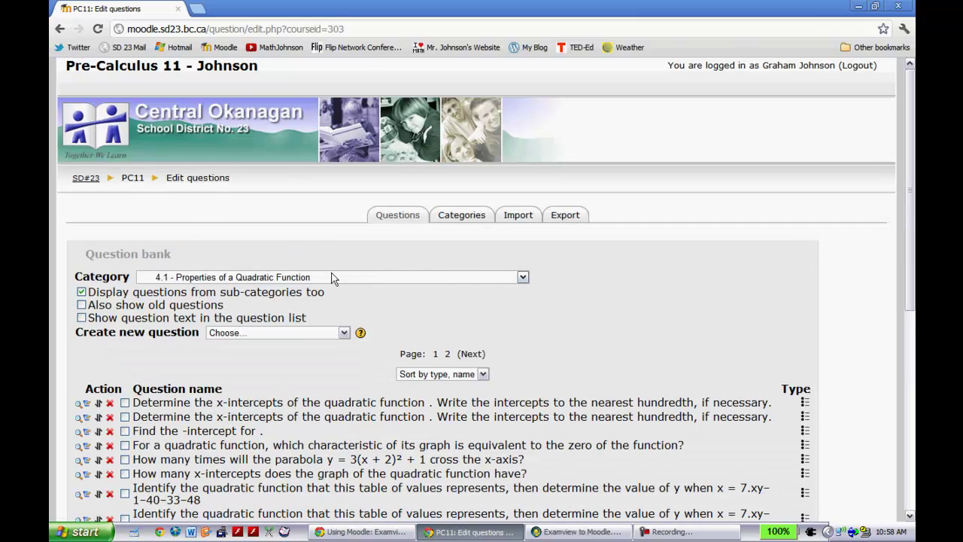
click(333, 279)
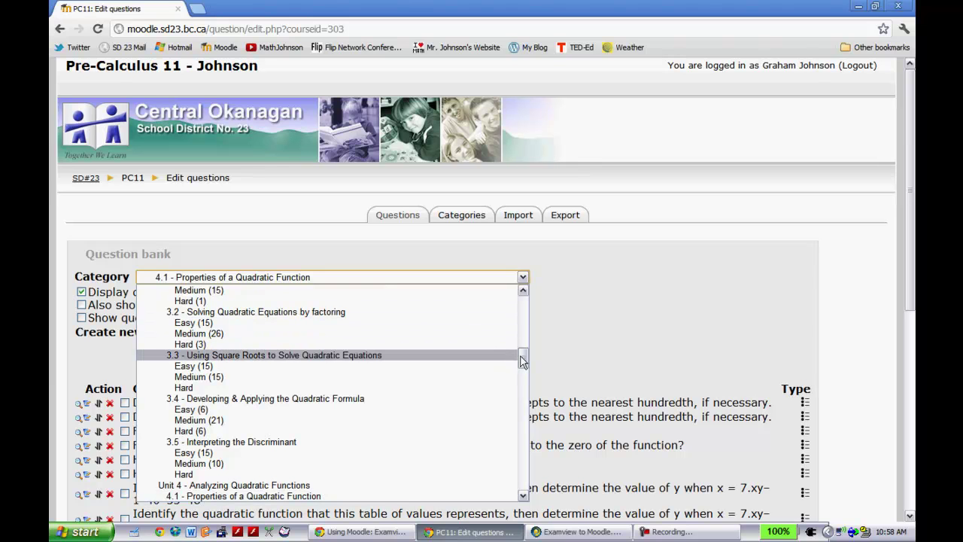
click(522, 290)
scroll(519, 291, up, 10)
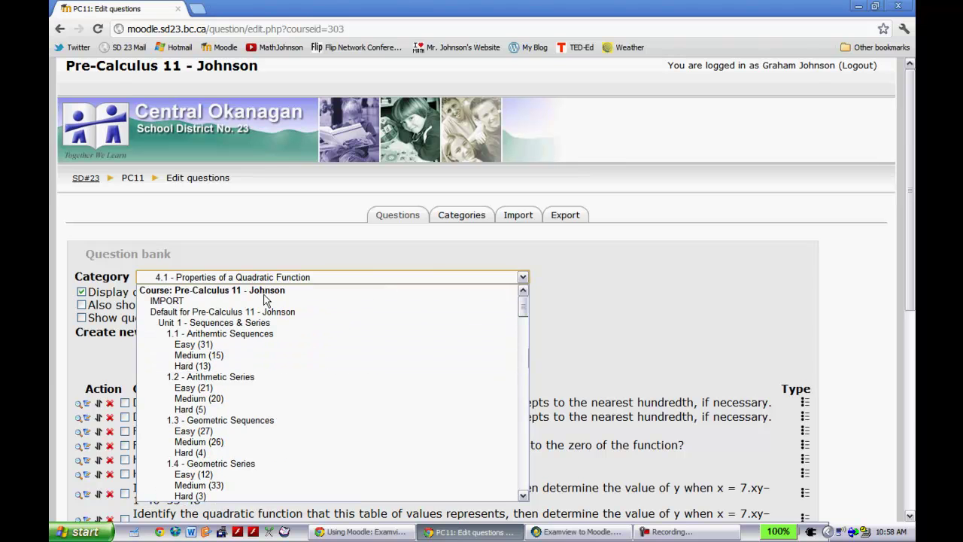
click(192, 302)
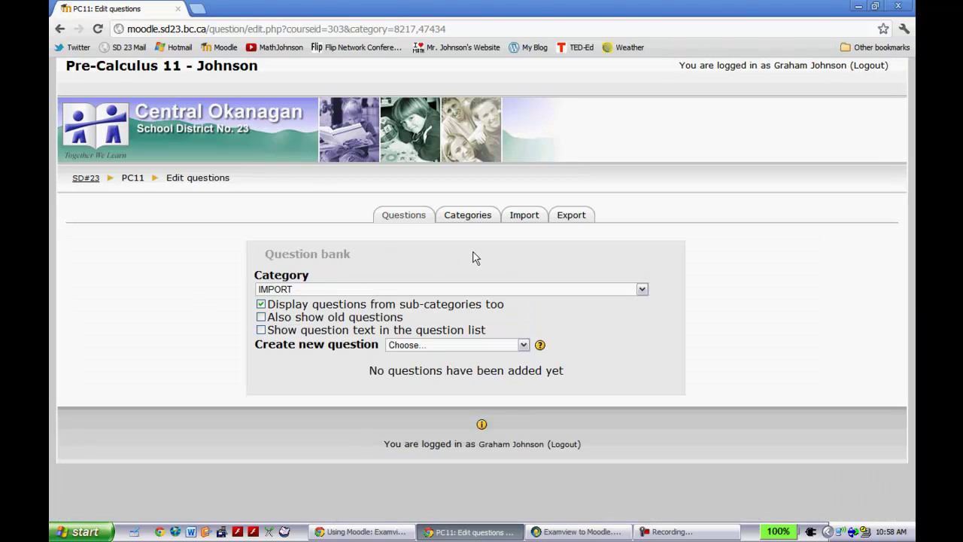
Set up an Examview (Blackboard 6.x) import: category-from-file off, nearest grade, Stop on error No
click(514, 222)
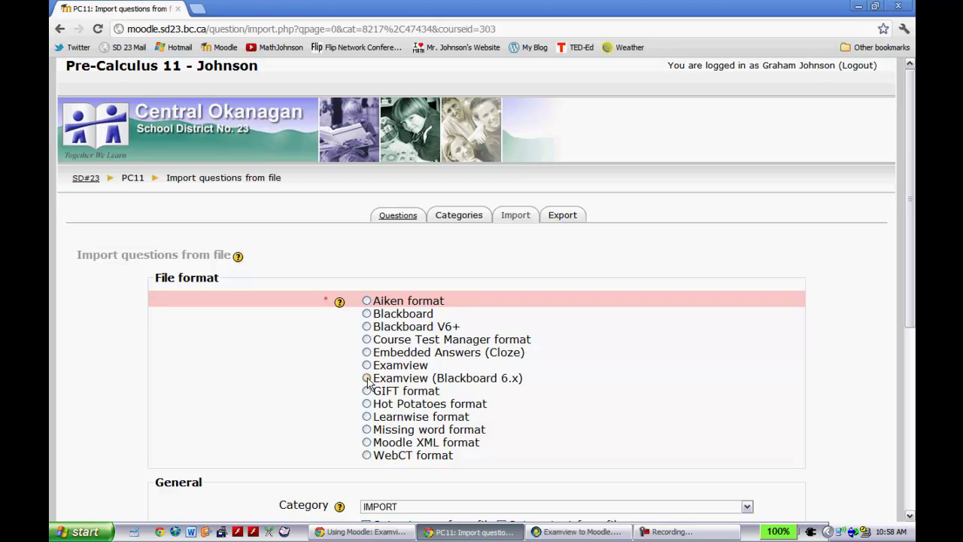
click(367, 378)
scroll(908, 269, down, 3)
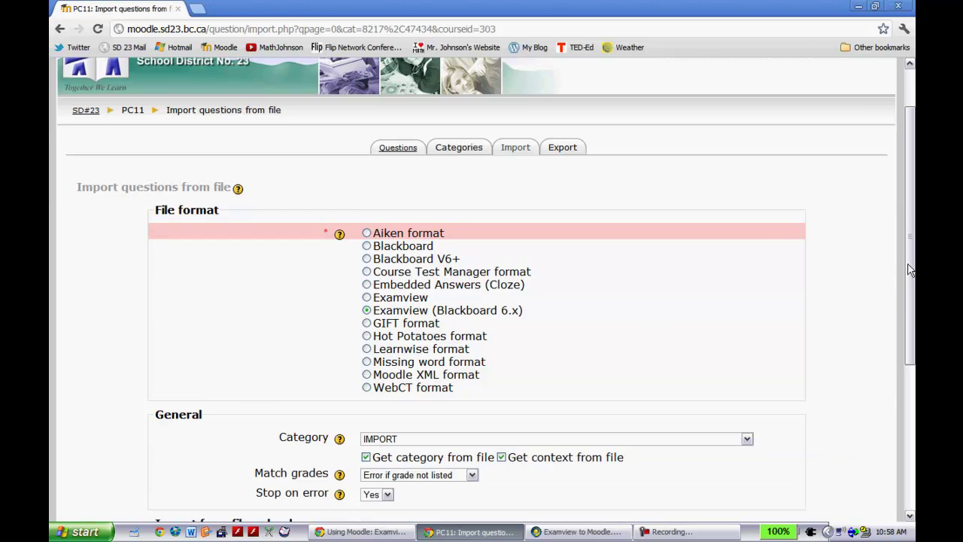
scroll(908, 269, down, 2)
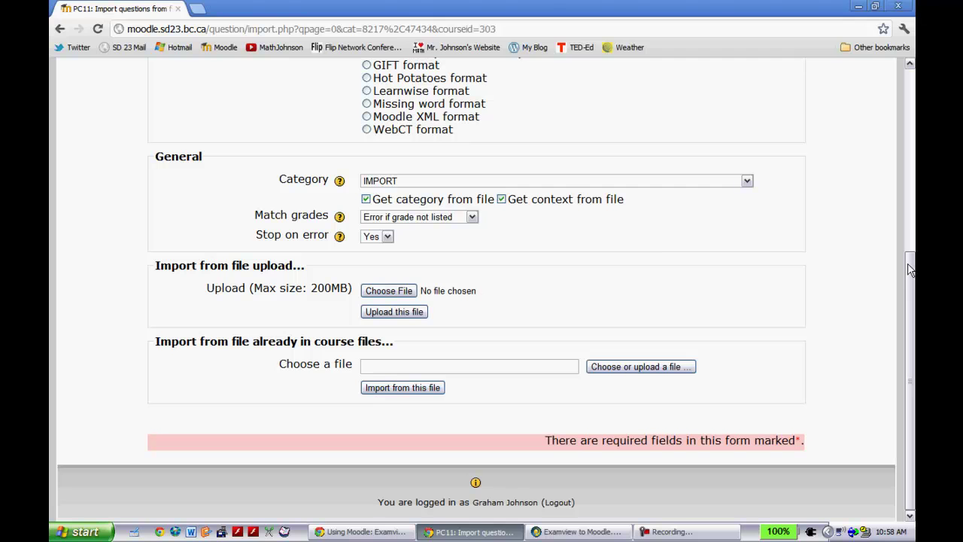
click(368, 200)
click(378, 217)
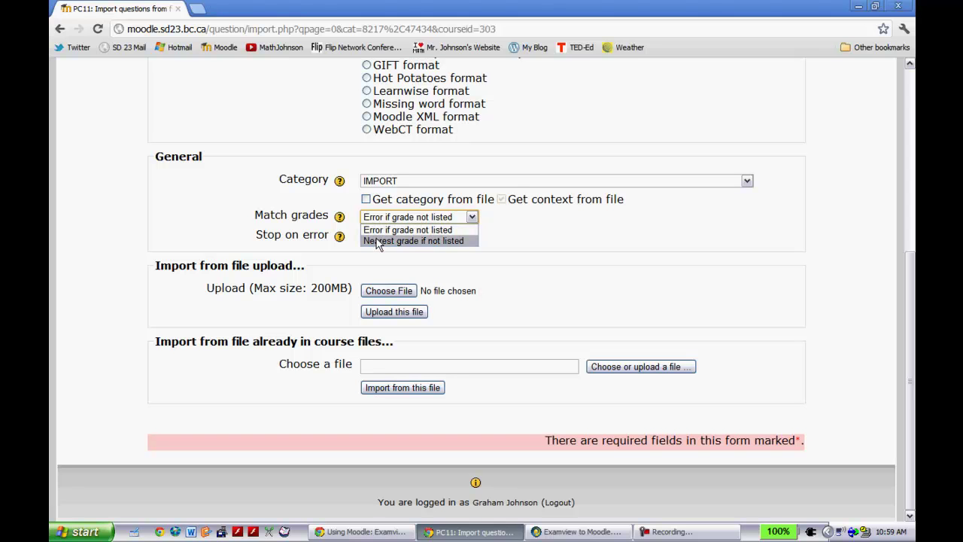
click(377, 242)
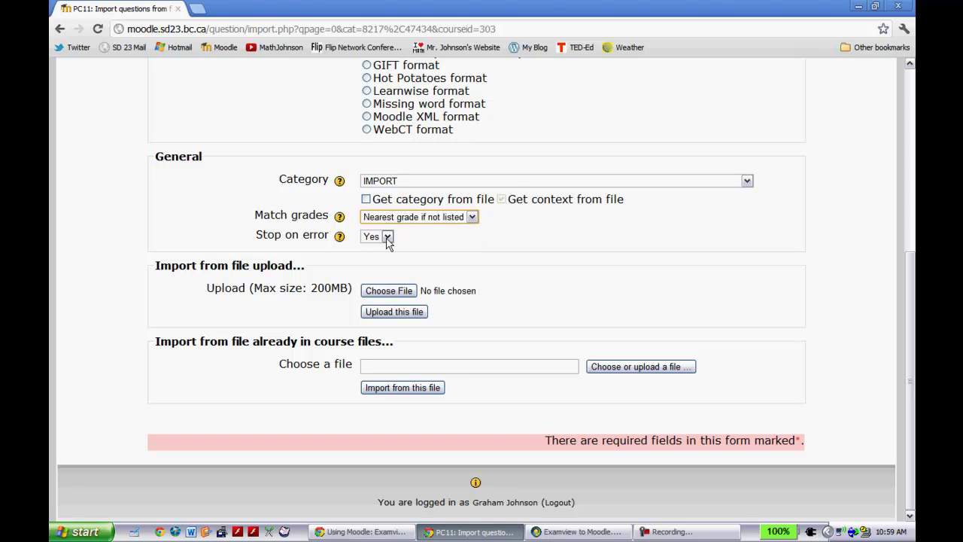
click(386, 238)
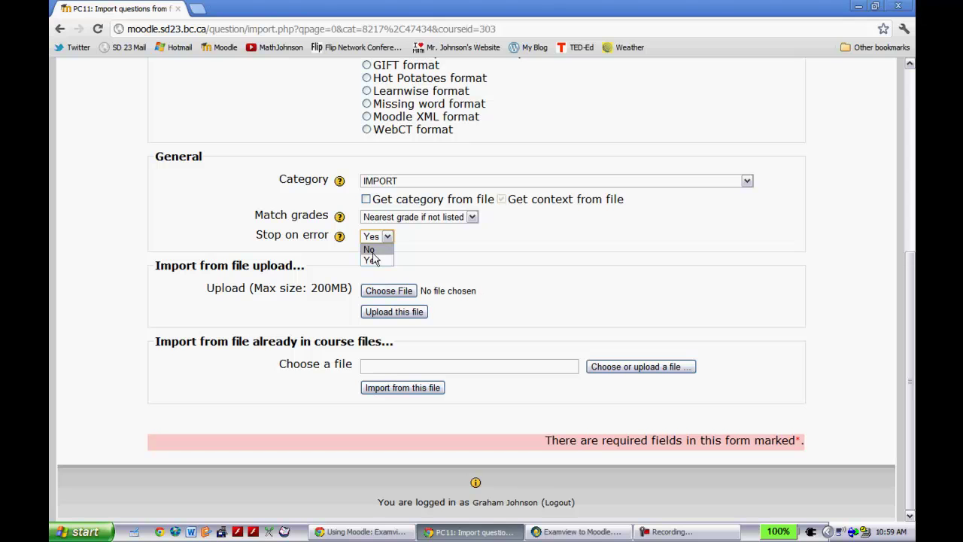
click(373, 251)
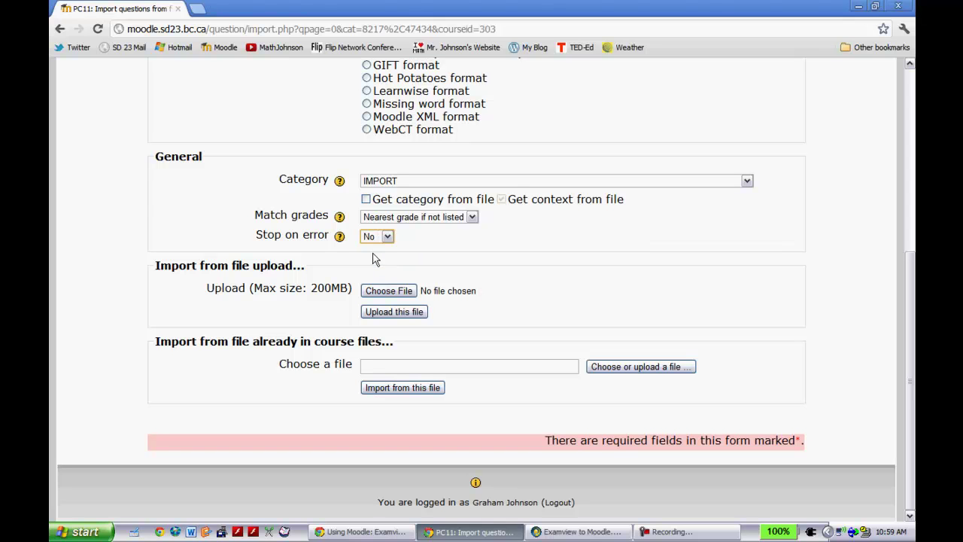
Upload Sample Quiz.zip and review the log of its 3 imported questions
click(382, 291)
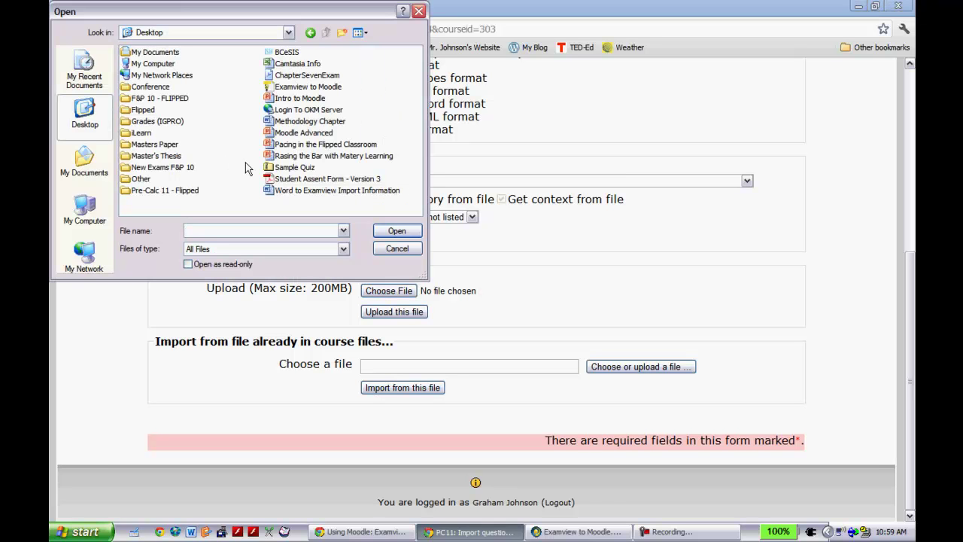
click(269, 169)
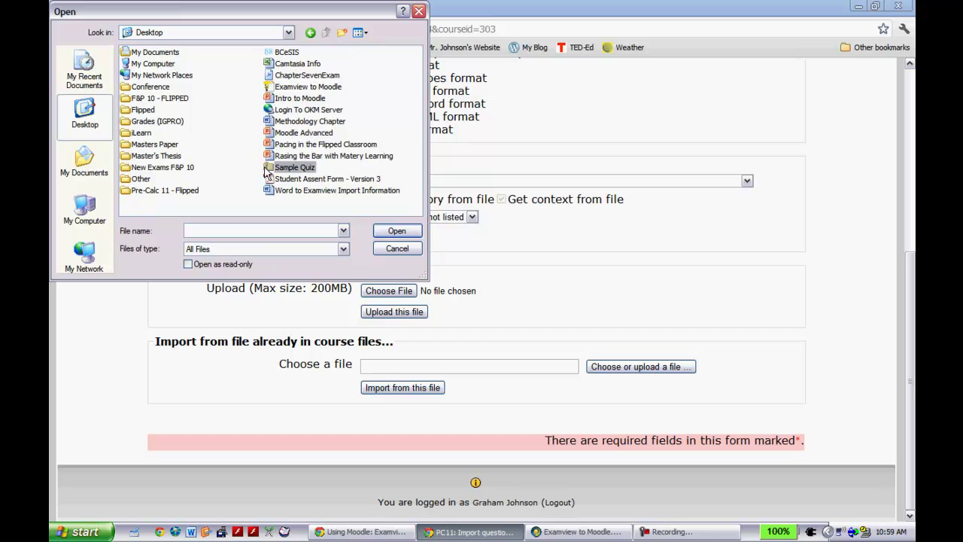
click(388, 231)
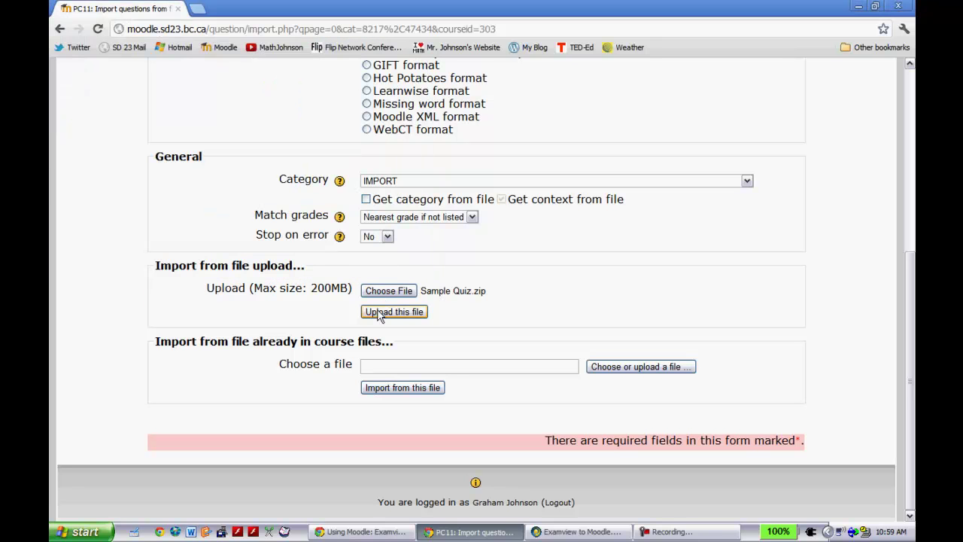
click(378, 313)
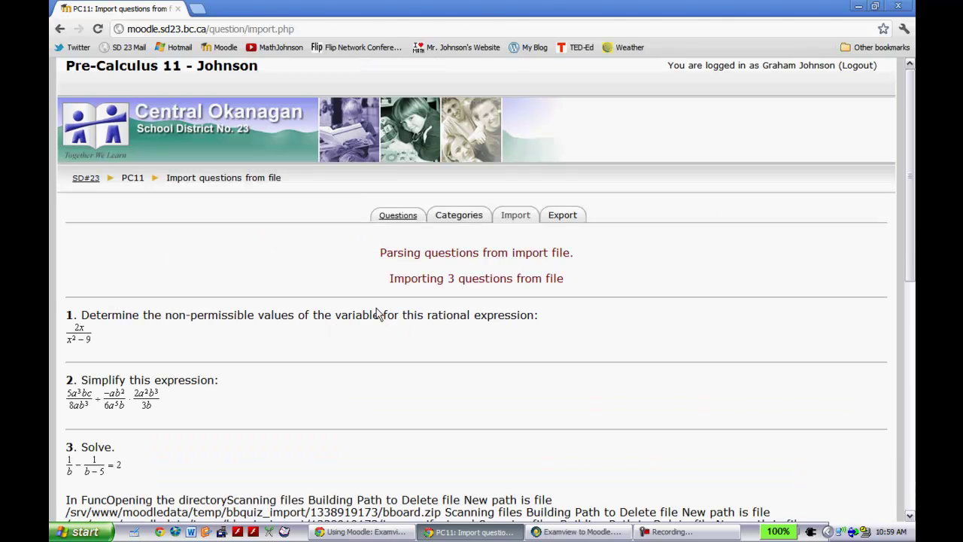
scroll(377, 315, down, 3)
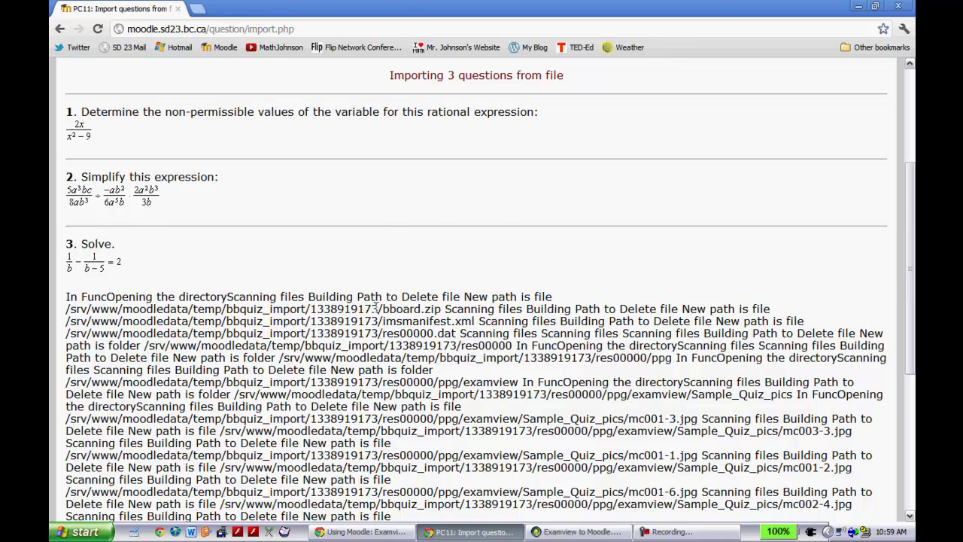
scroll(375, 308, down, 4)
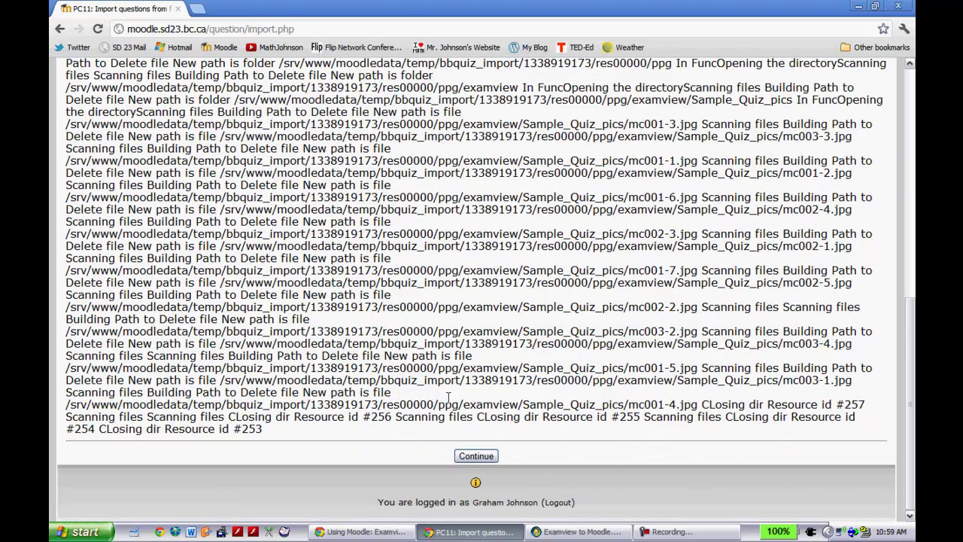
Continue back to the question bank listing the three questions in IMPORT (3)
click(467, 457)
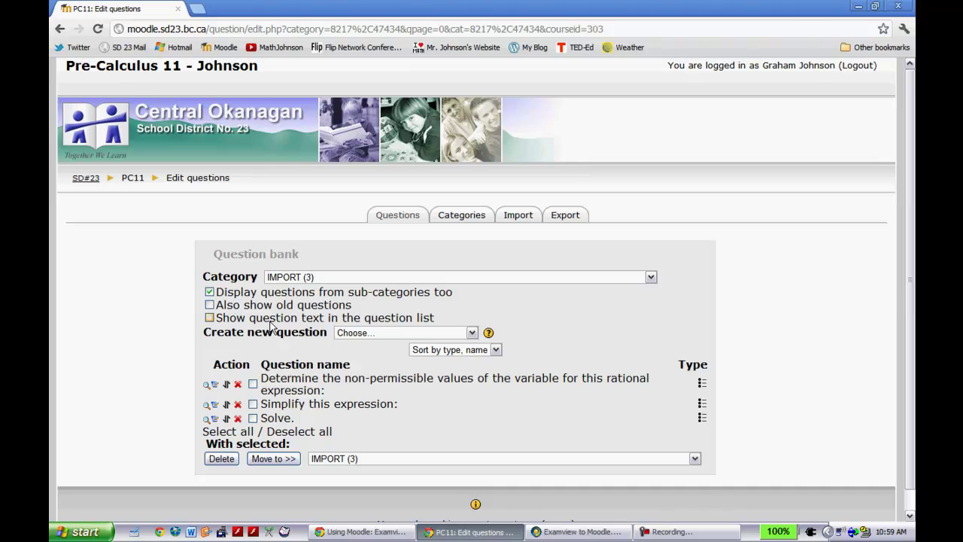
Preview question 1, submitting correct answer a, then wrong answer c for a 0.1 penalty
click(207, 385)
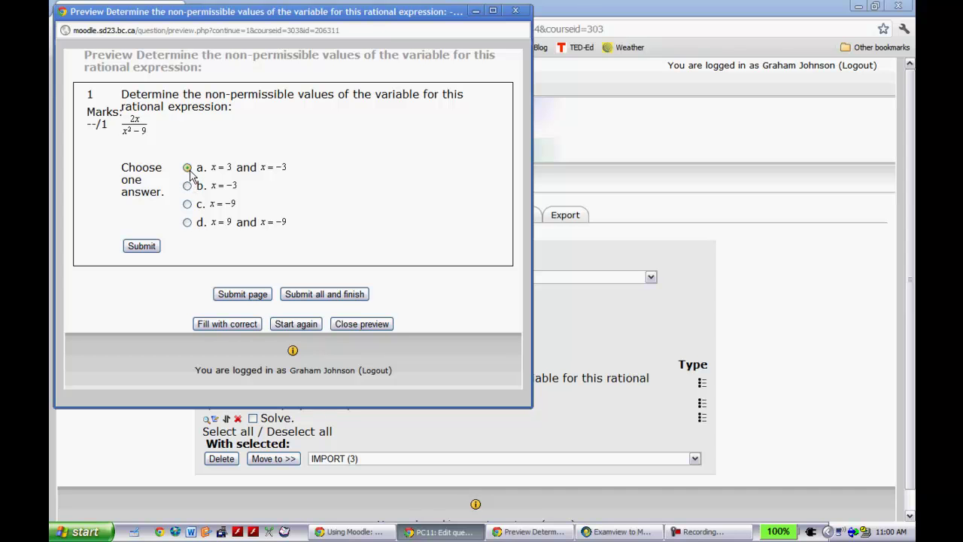
click(141, 246)
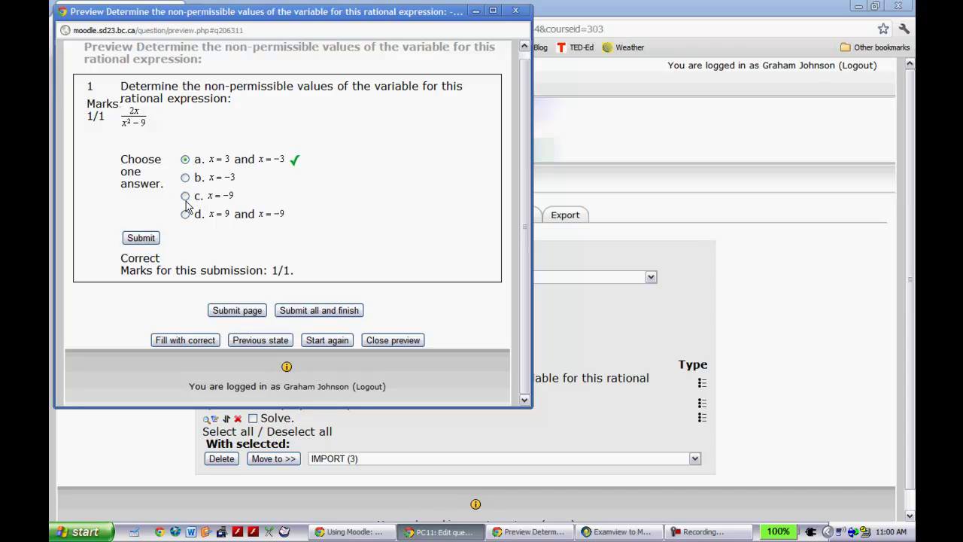
click(185, 196)
click(148, 239)
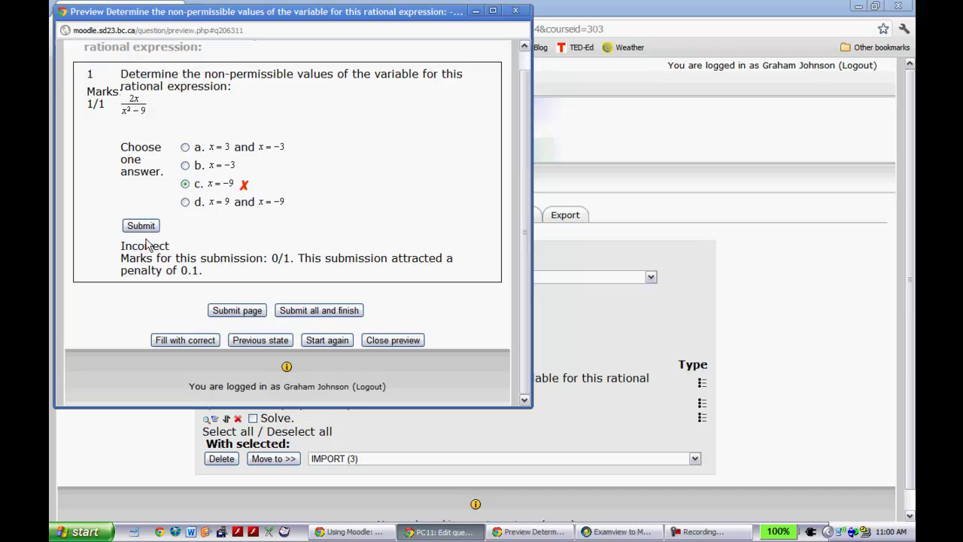